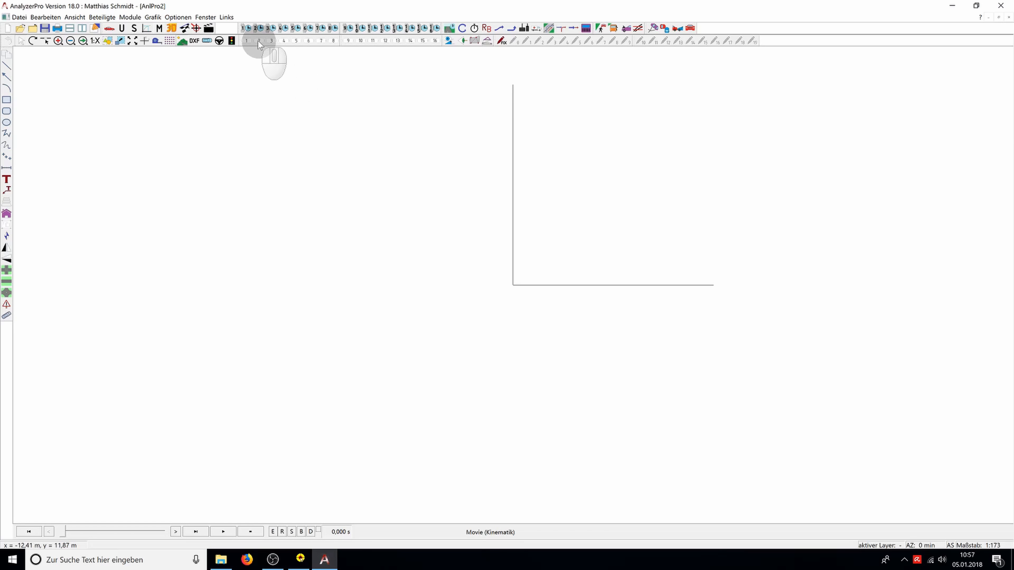
Step: Open the path-time data for vehicle 1 and calculate phase 1 as Bremsen with 7 m/s² deceleration over 5 m
click(248, 29)
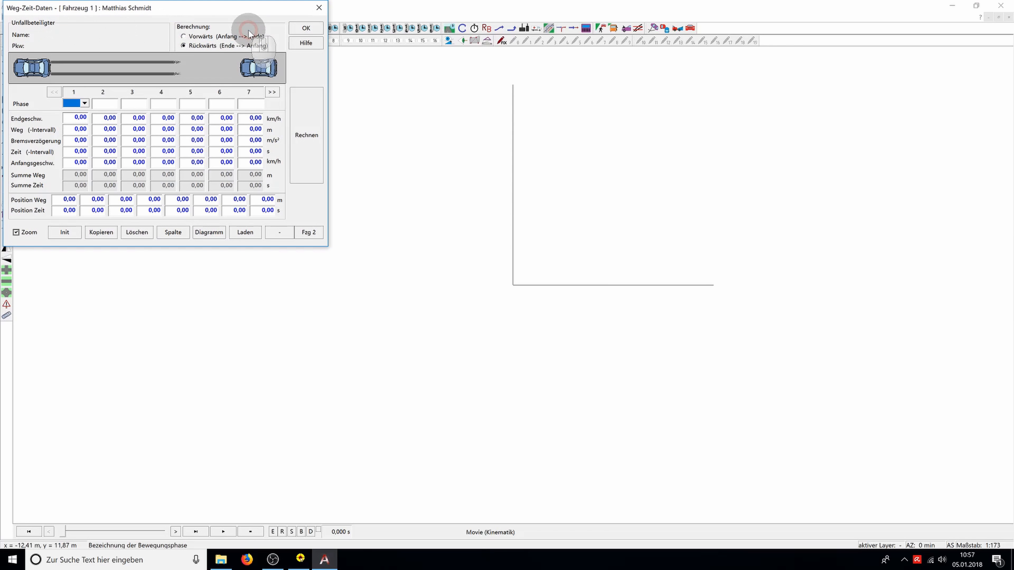
drag(196, 8, 411, 104)
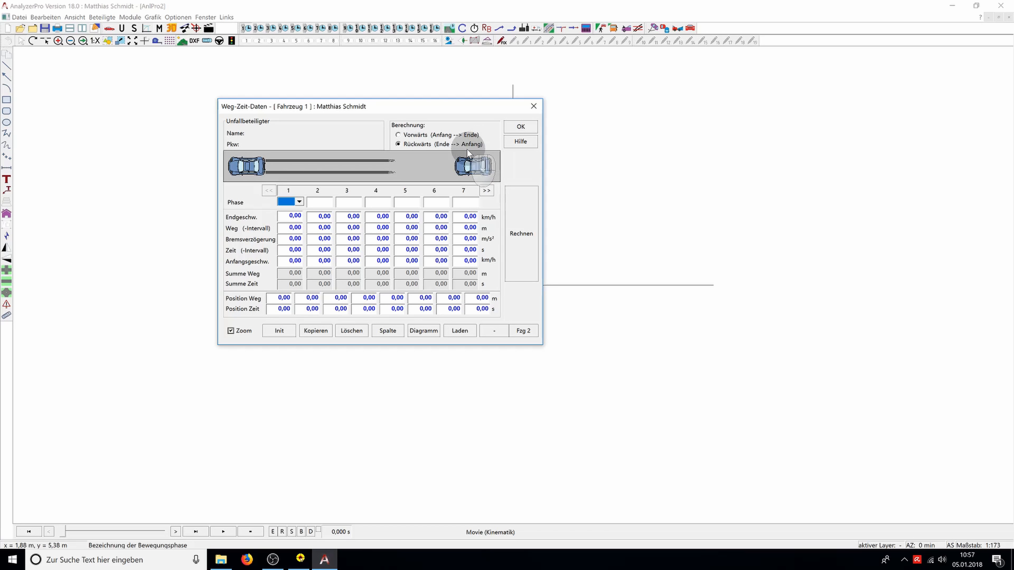
click(299, 202)
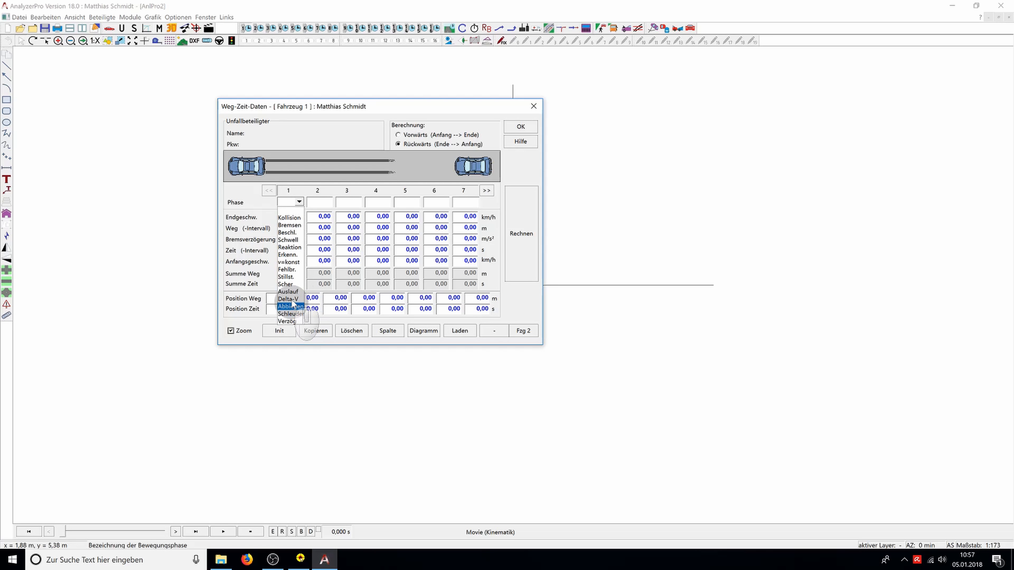
click(294, 225)
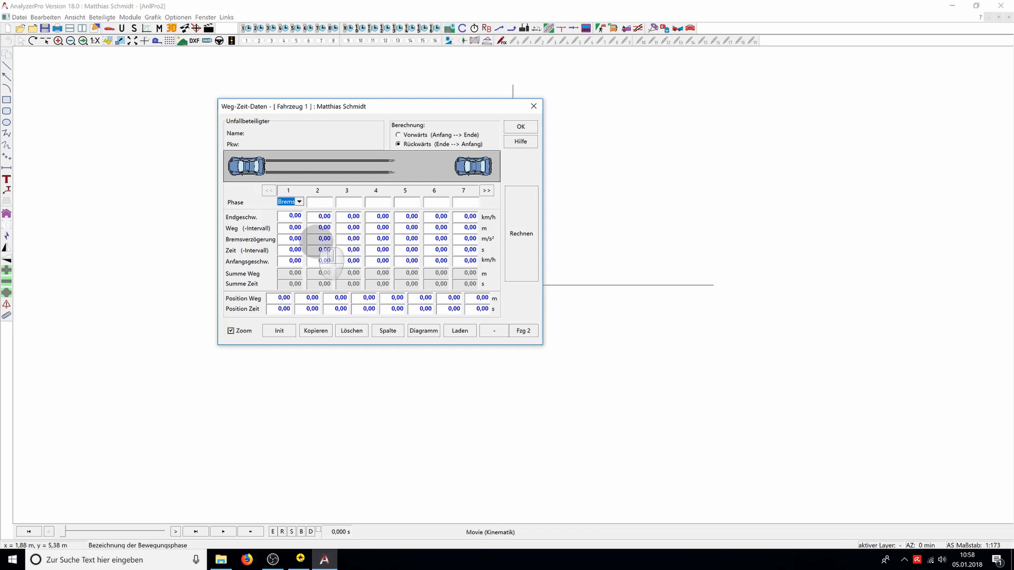
click(297, 238)
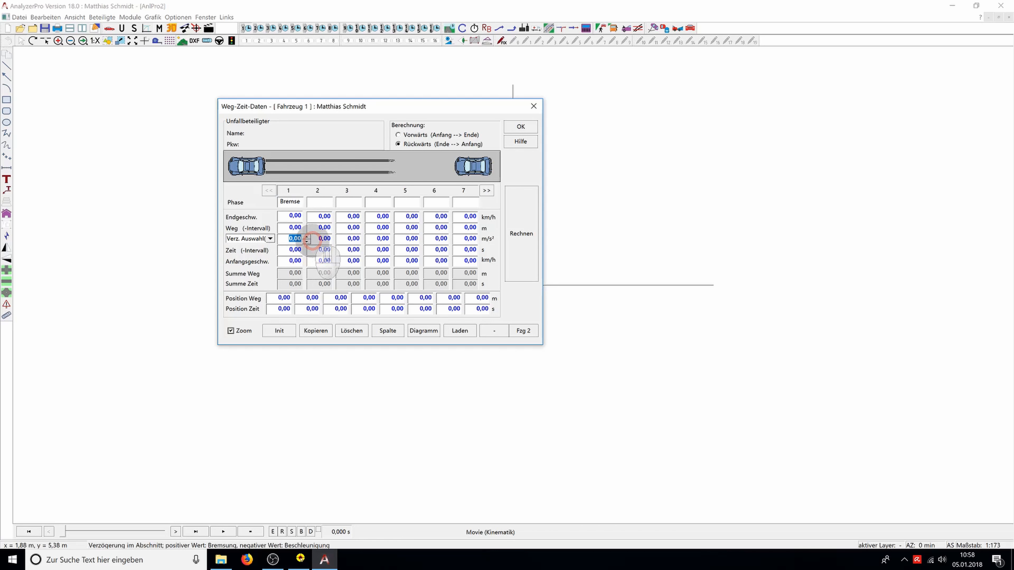
text(7)
click(309, 229)
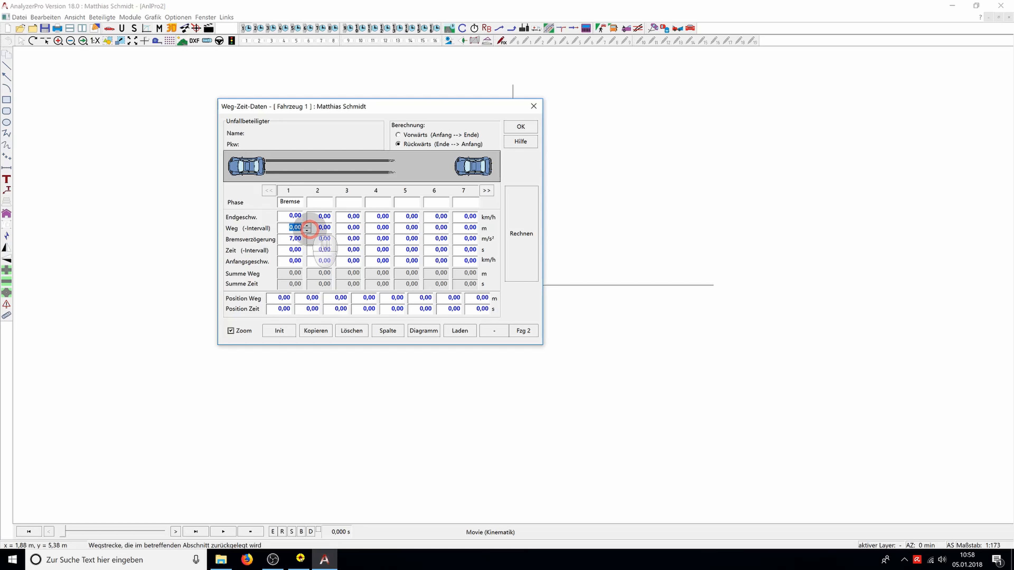
text(5)
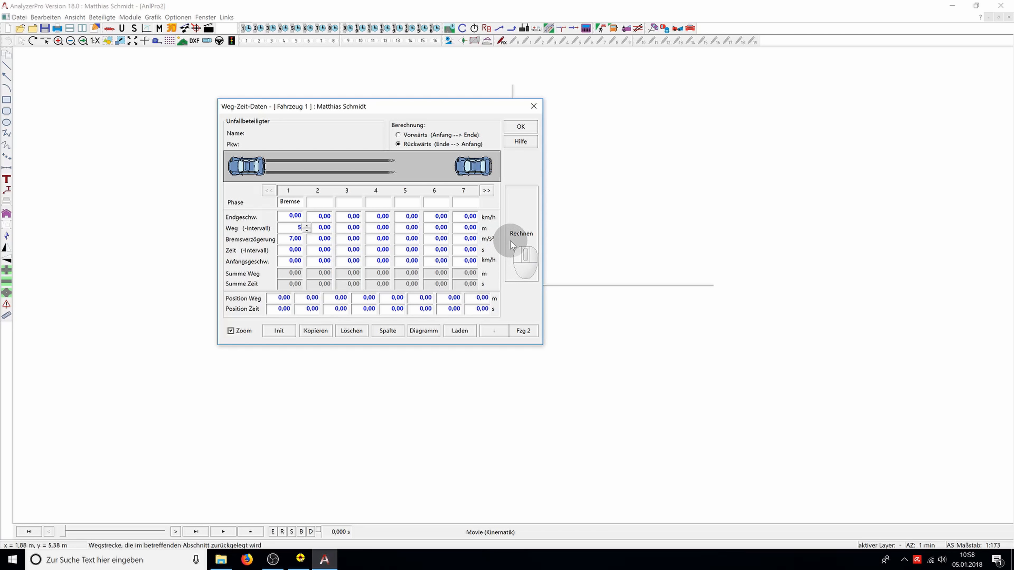
click(511, 241)
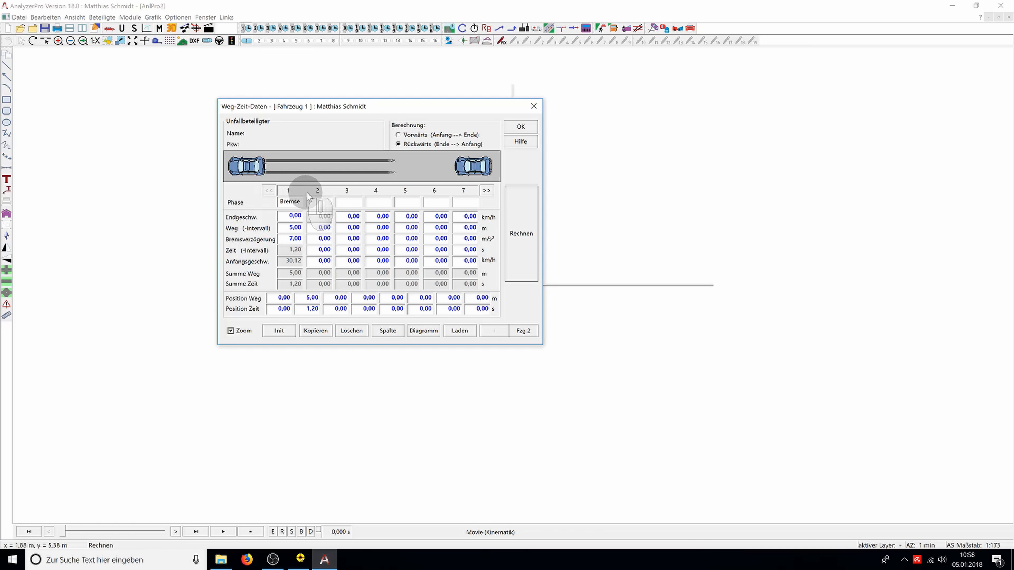
Step: Define phase 2 as Schwell with its default deceleration and duration, and calculate it
click(321, 202)
click(329, 201)
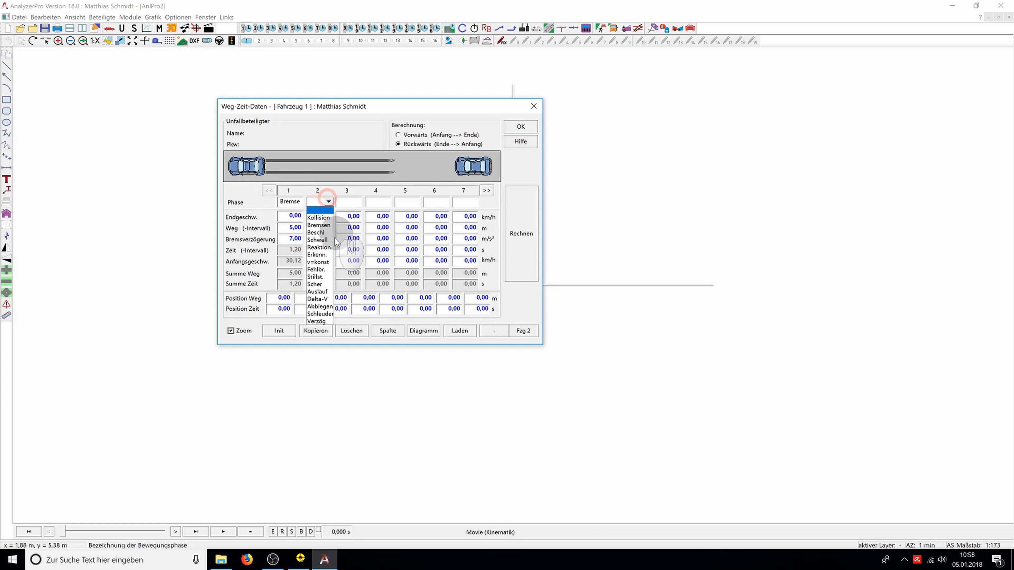
click(325, 240)
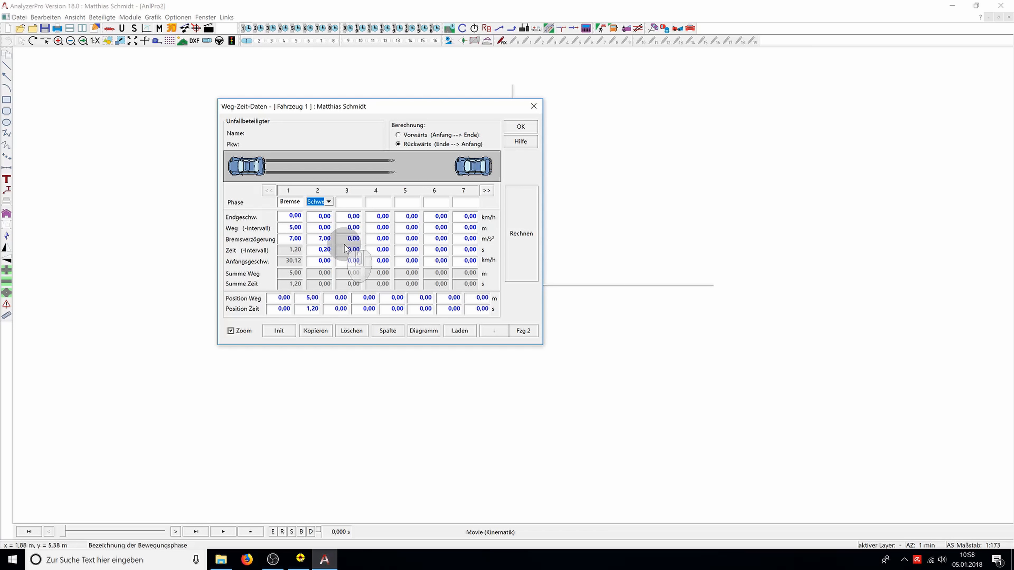
click(521, 240)
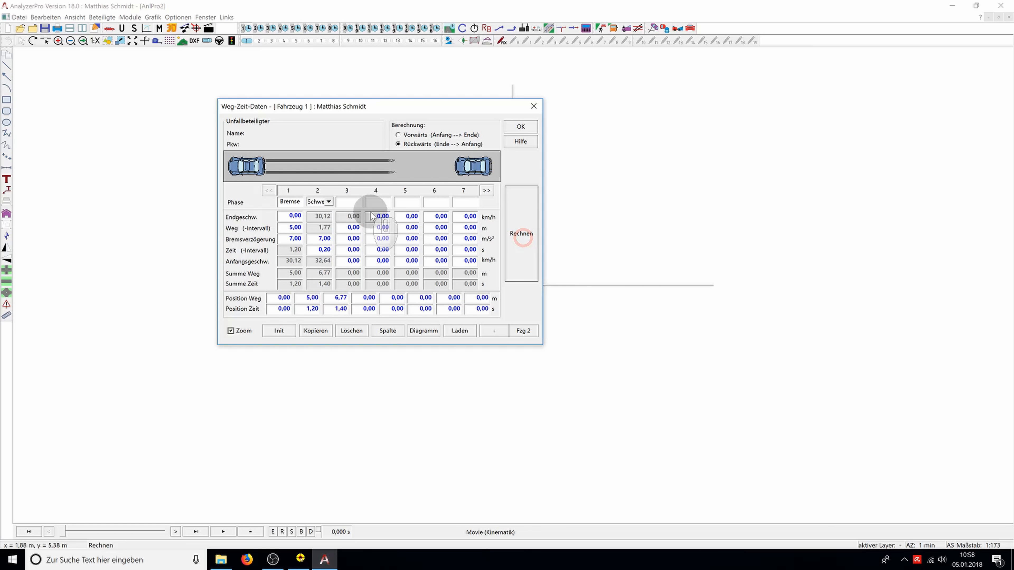
Step: Define phase 3 as Reaktion with a duration of 0,8 s and calculate it
click(351, 202)
click(357, 202)
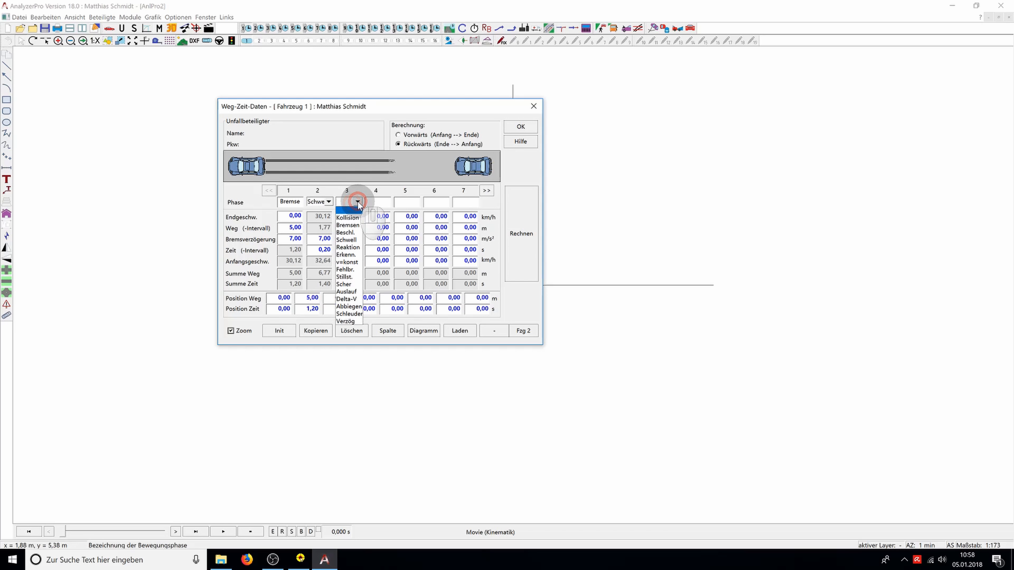
click(355, 248)
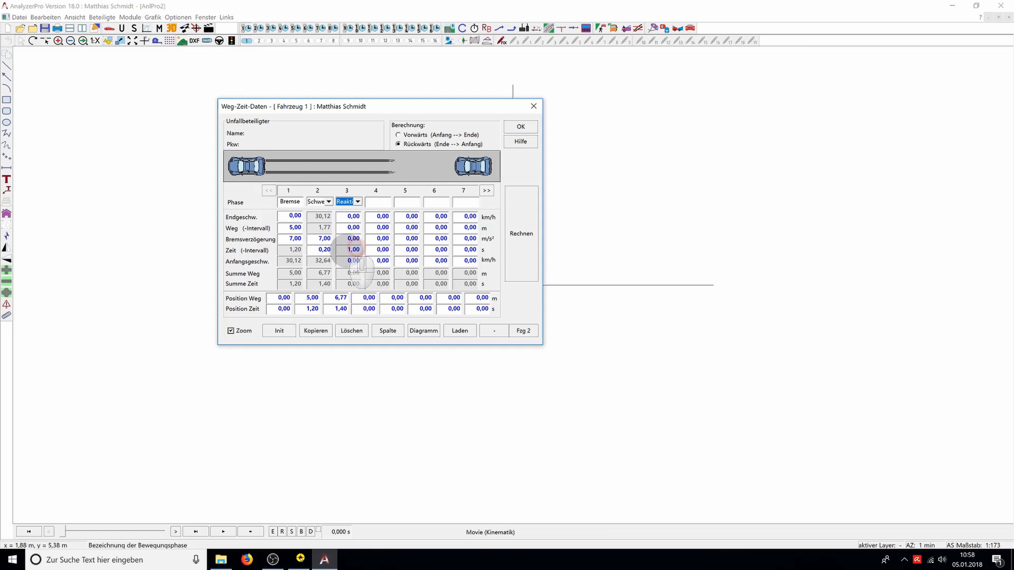
drag(346, 251, 381, 252)
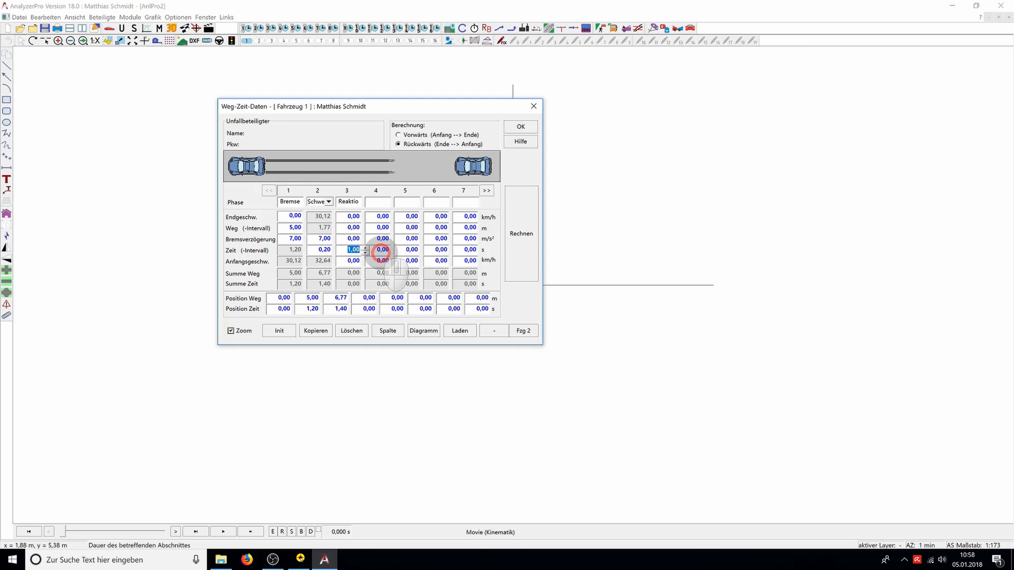
text(0,8)
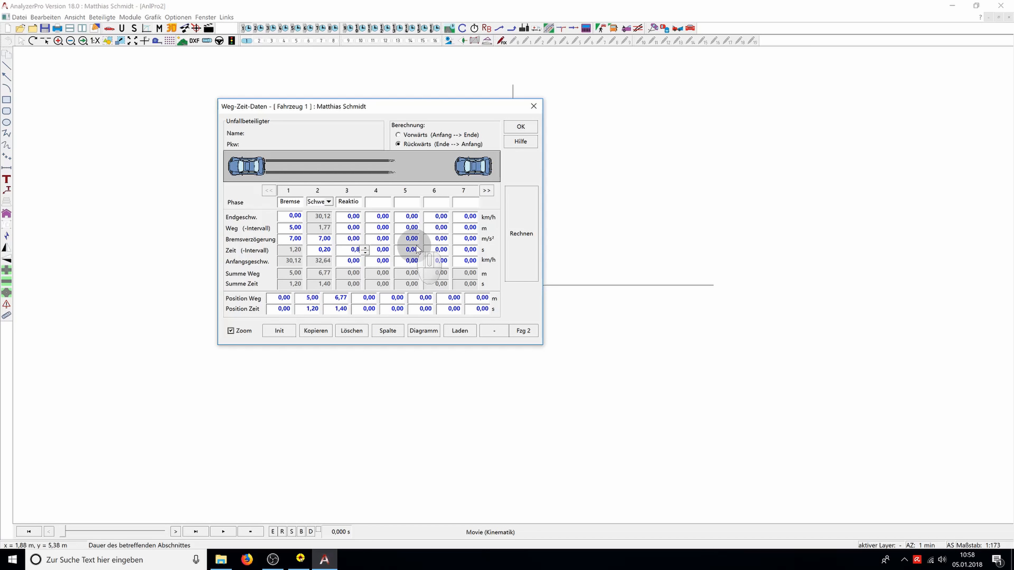
click(515, 224)
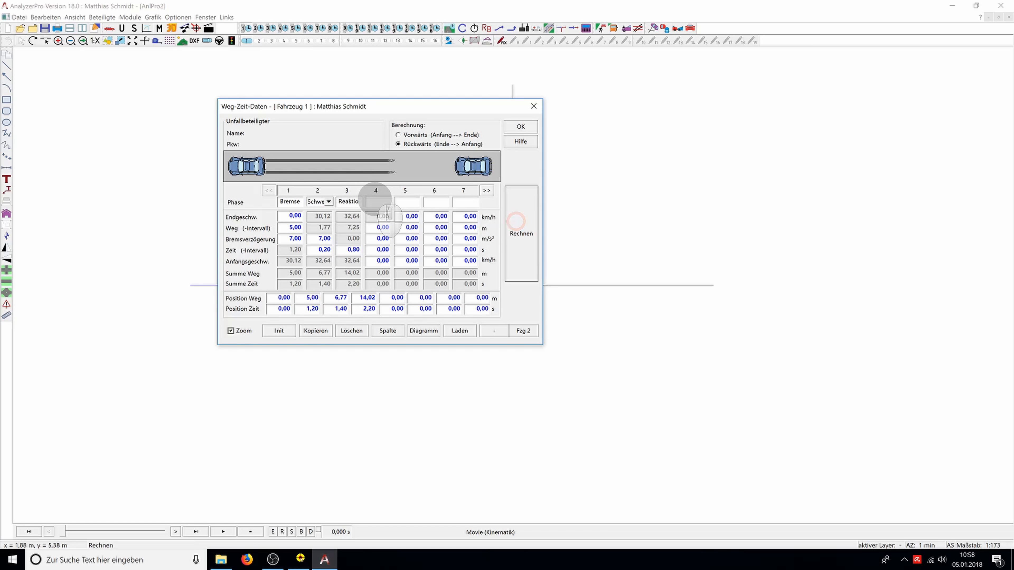
Step: Define phase 4 as Erkenn. with a duration of 0,4 s and calculate it
click(376, 201)
click(386, 202)
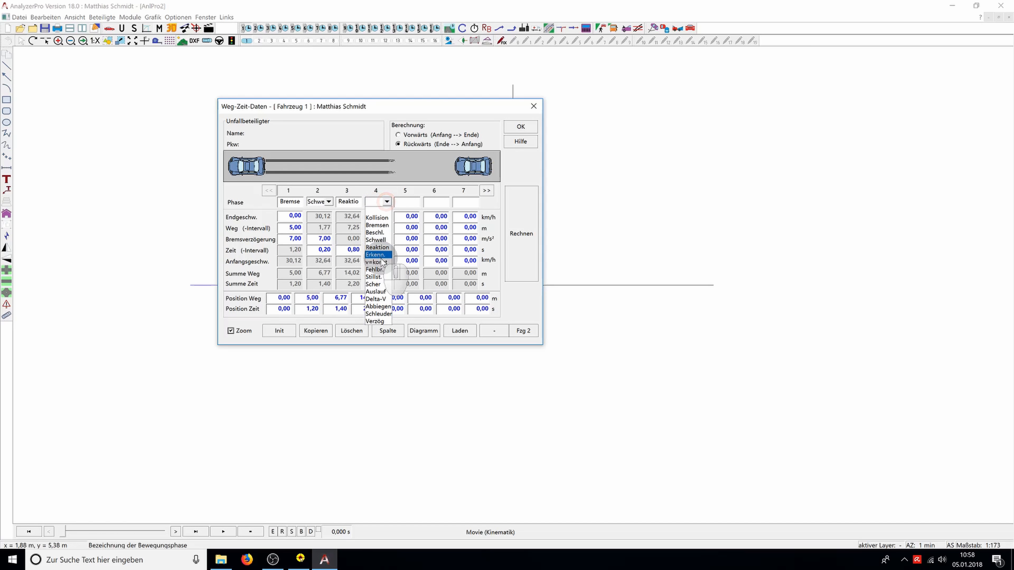
click(379, 256)
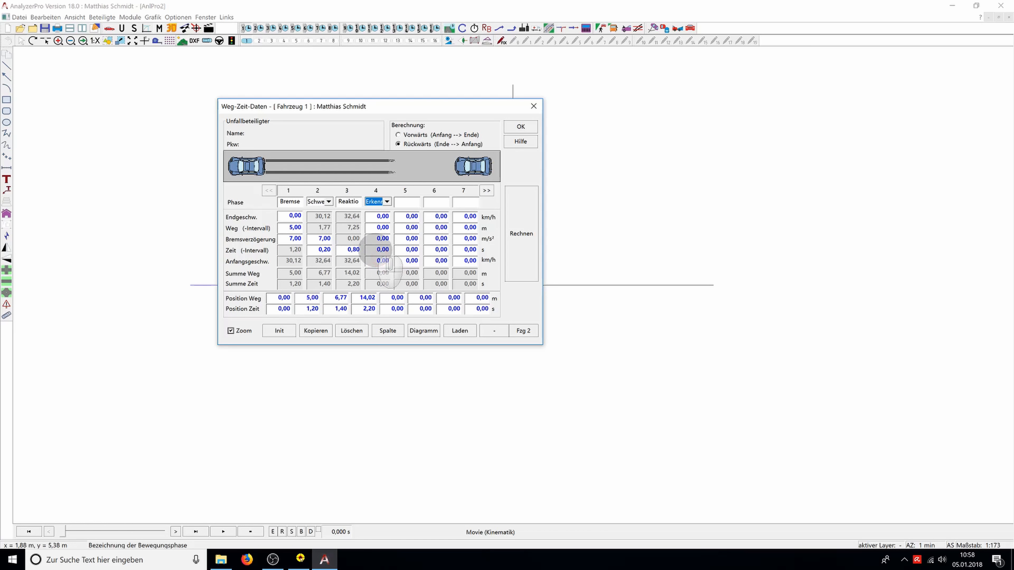
click(379, 249)
text(0,4)
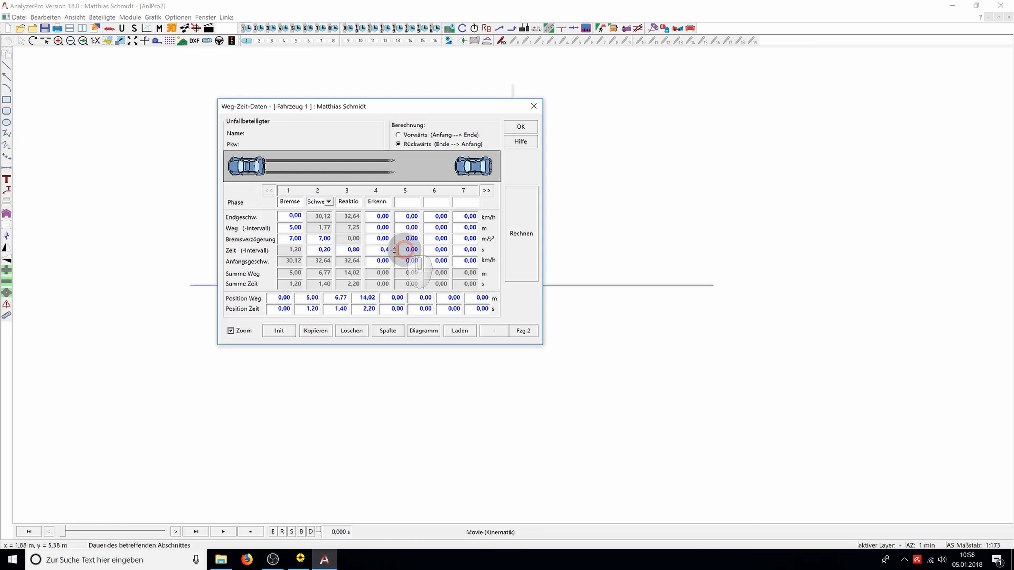
click(525, 221)
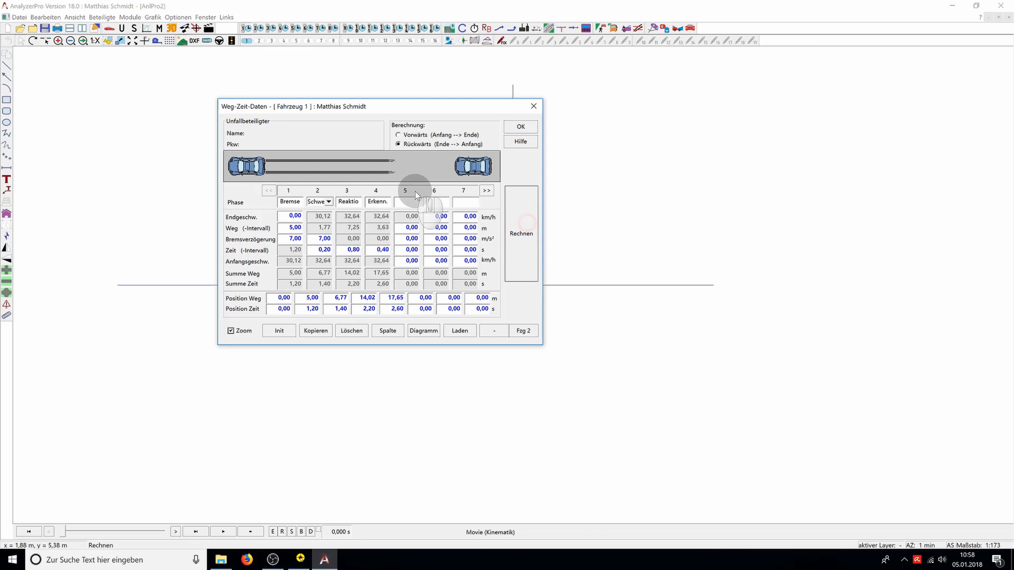
Step: Define phase 5 as v=konst with a duration of 1 s and calculate it
click(405, 202)
click(415, 201)
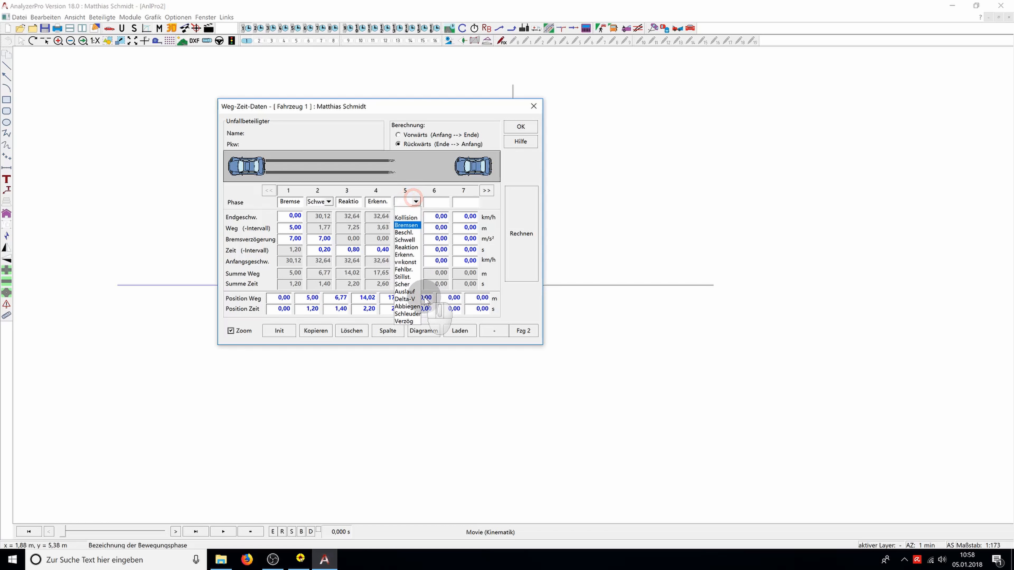
click(409, 263)
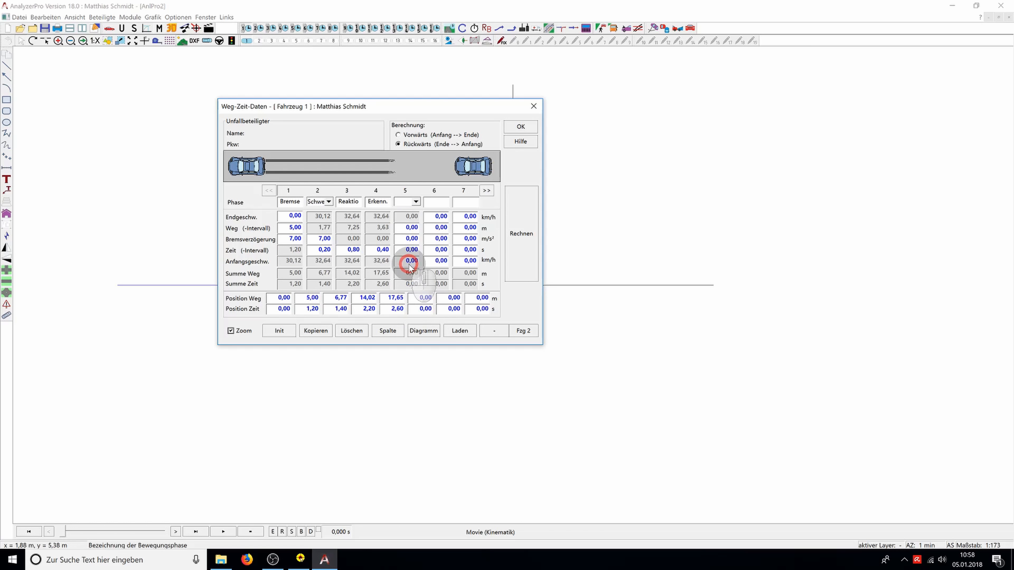
click(426, 251)
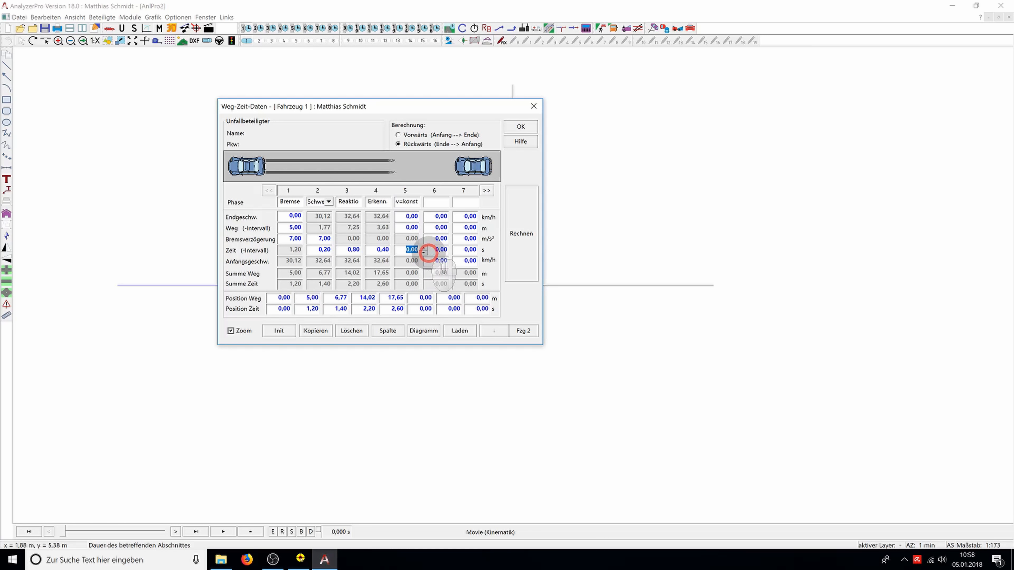
text(1)
click(509, 231)
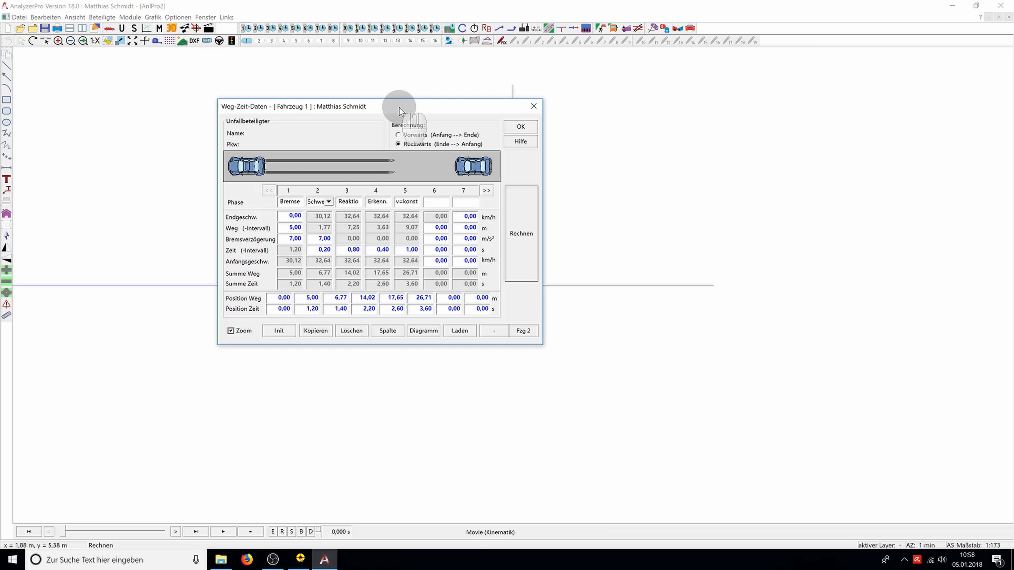
Step: Vary phase 1's end speed upward in fine and coarse increments, return it to 0 km/h and recalculate
click(286, 216)
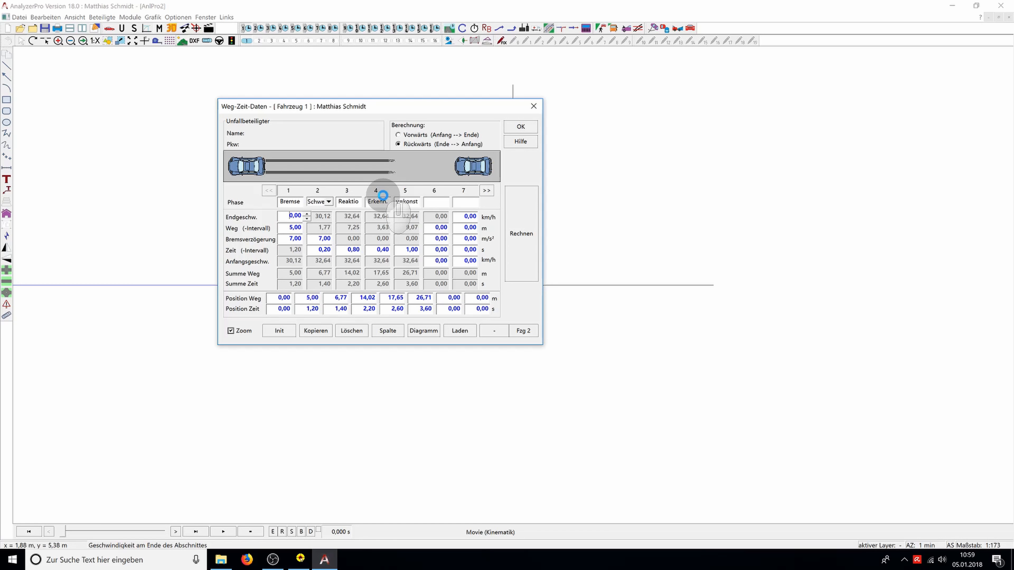
key(Up)
scroll(383, 198, up, 1)
scroll(383, 198, up, 1)
key(ctrl)
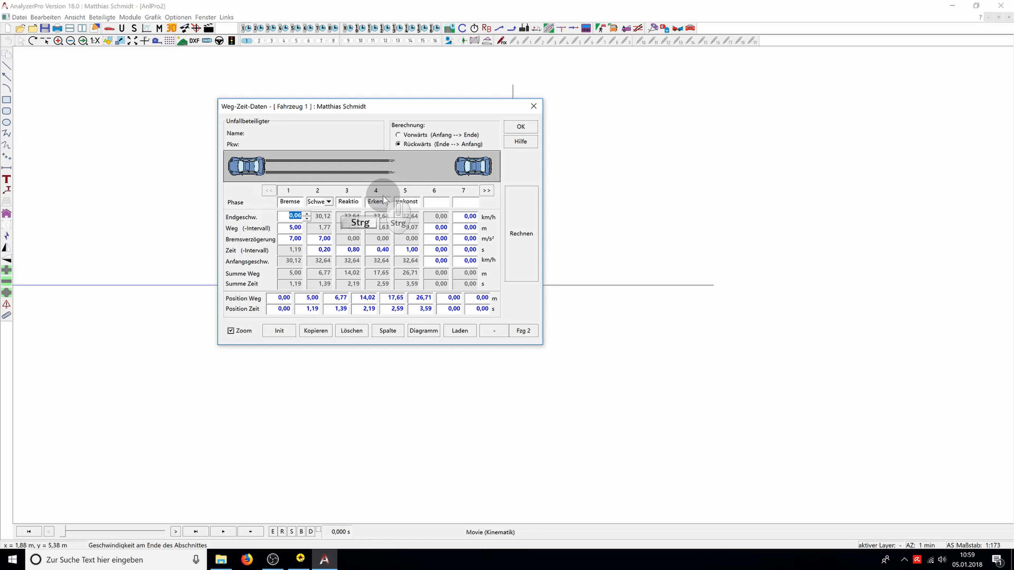
scroll(383, 198, up, 1)
scroll(383, 198, up, 1)
key(shift)
scroll(383, 199, up, 1)
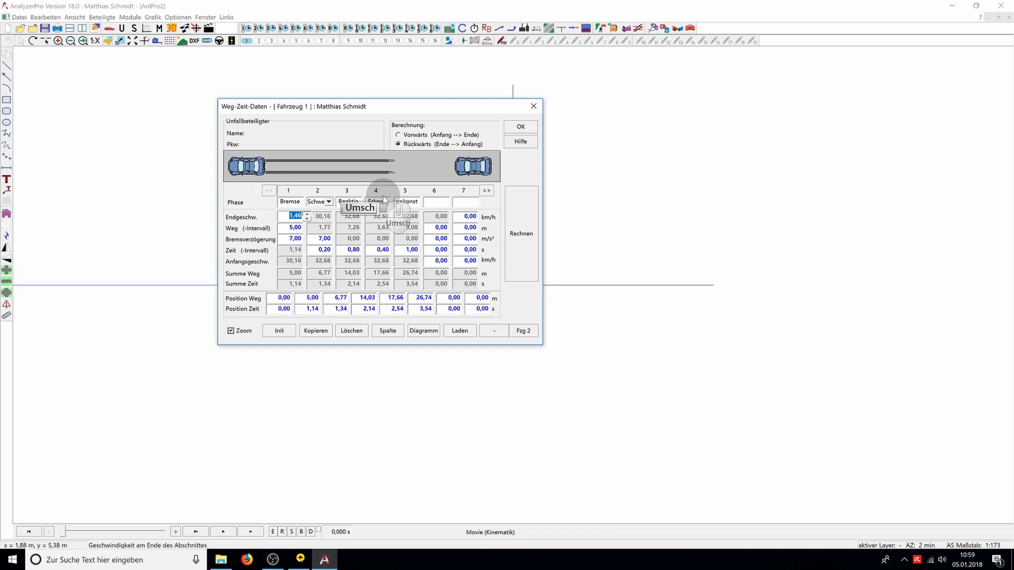
scroll(383, 198, up, 2)
scroll(383, 199, down, 2)
scroll(383, 199, down, 2)
key(ctrl)
scroll(383, 198, down, 2)
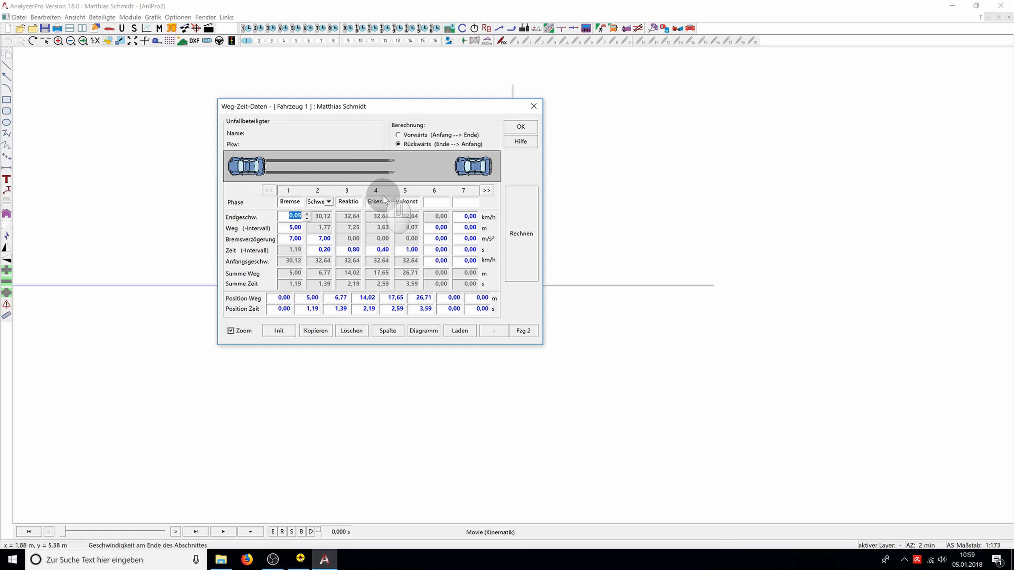
scroll(383, 199, down, 1)
click(523, 217)
click(524, 217)
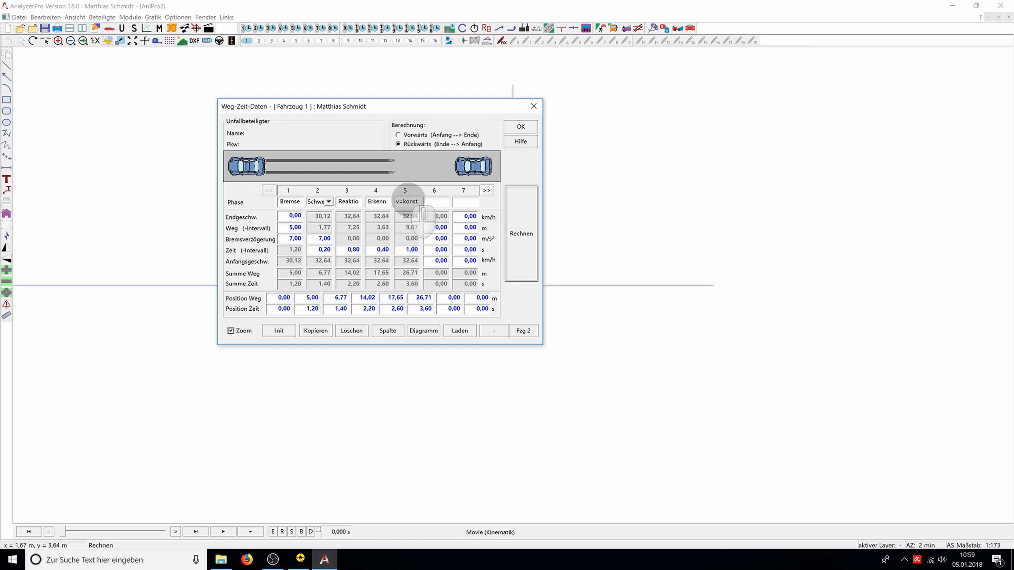
Step: Initialise only column 5 of the path-time data to reset the v=konst phase's calculation
mouse_move(391, 108)
mouse_down()
mouse_move(332, 2)
mouse_move(300, 11)
mouse_up()
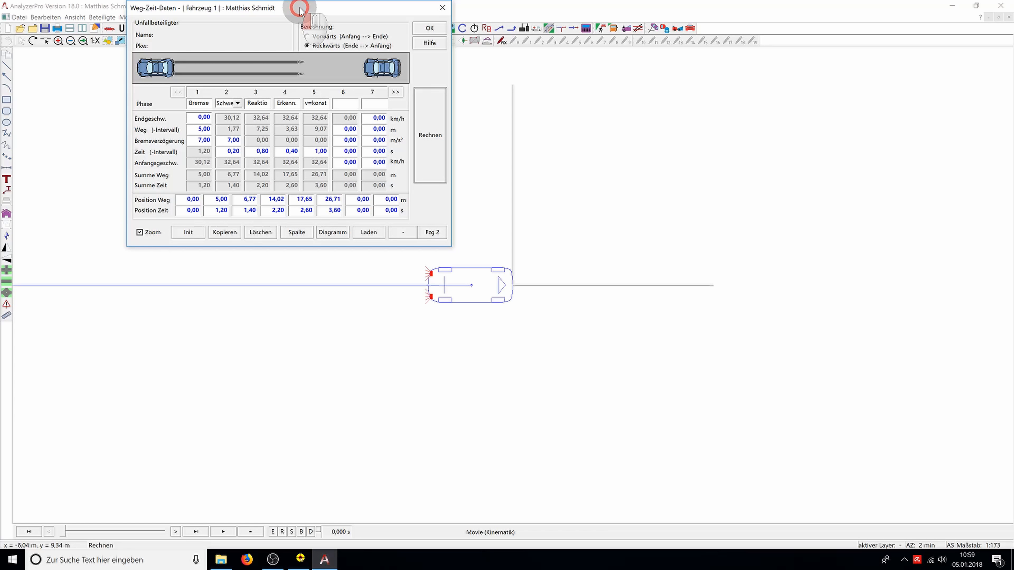
drag(299, 10, 395, 154)
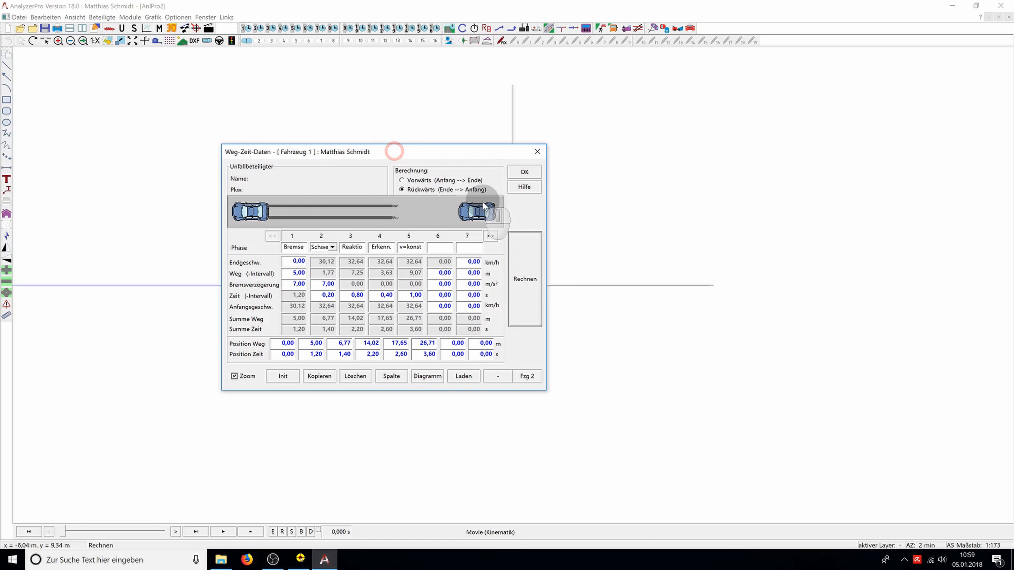
click(409, 247)
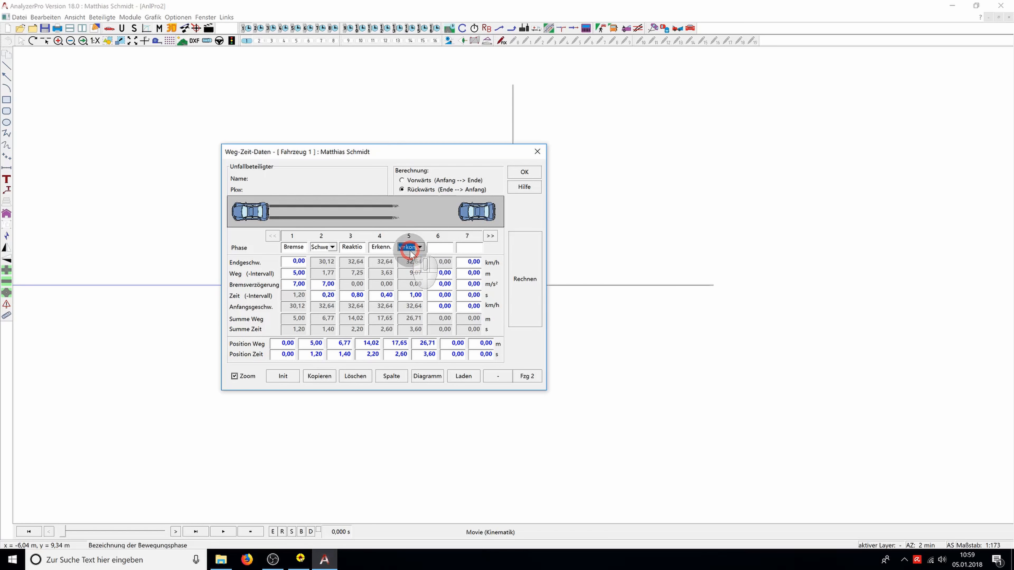
click(283, 377)
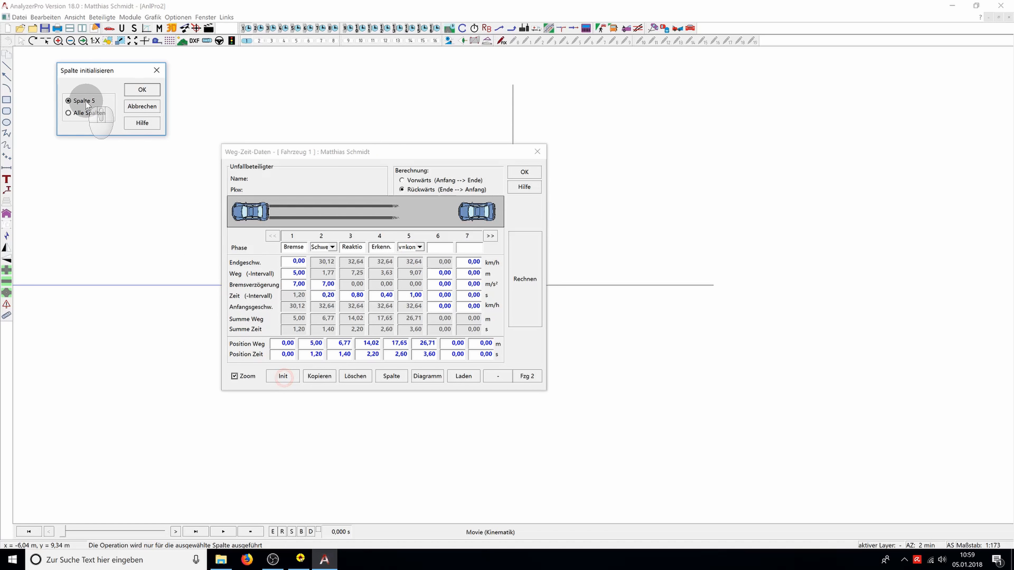
click(132, 89)
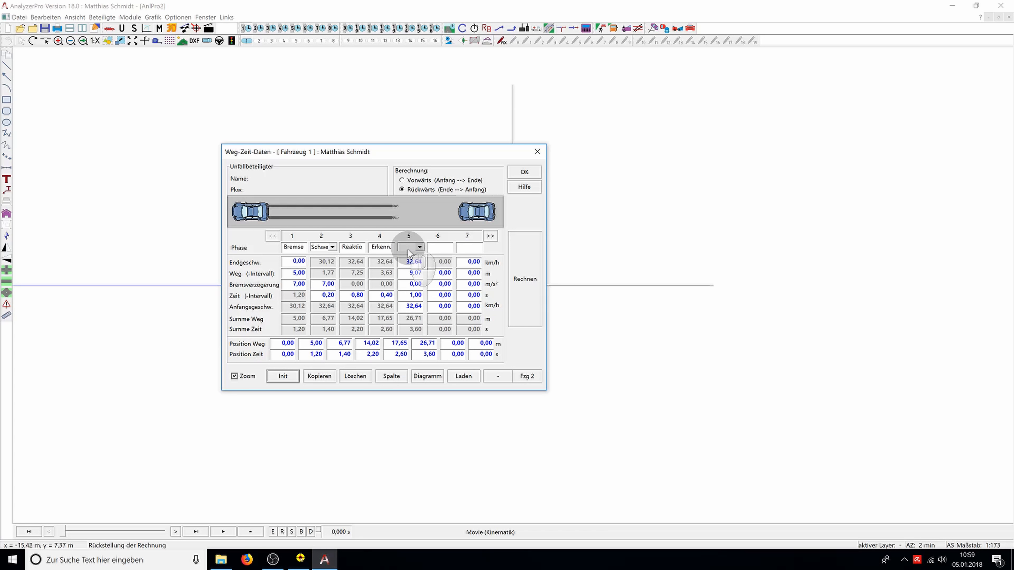
Step: Delete the path-time data from column 5 onward
click(410, 262)
click(355, 375)
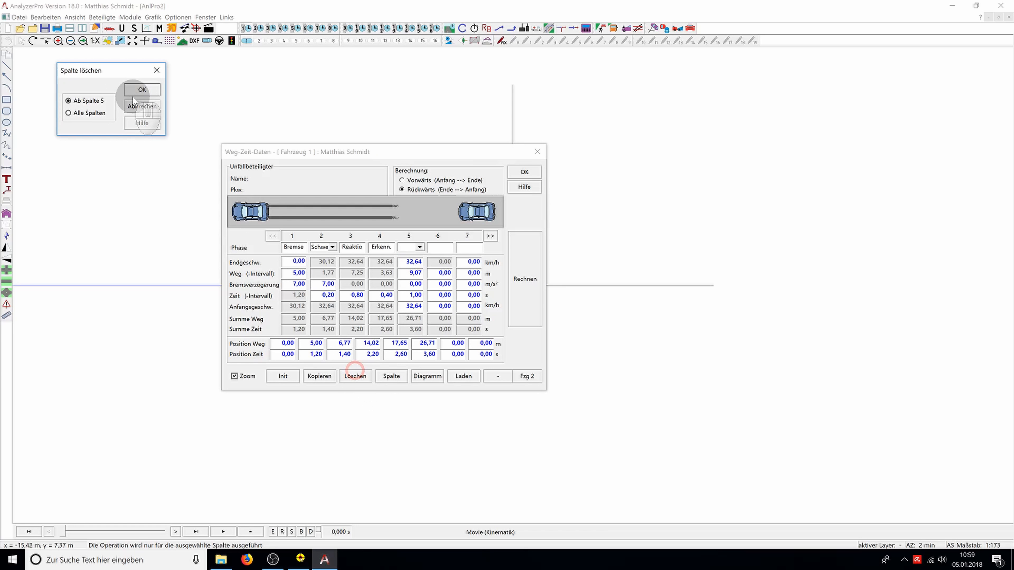
click(138, 89)
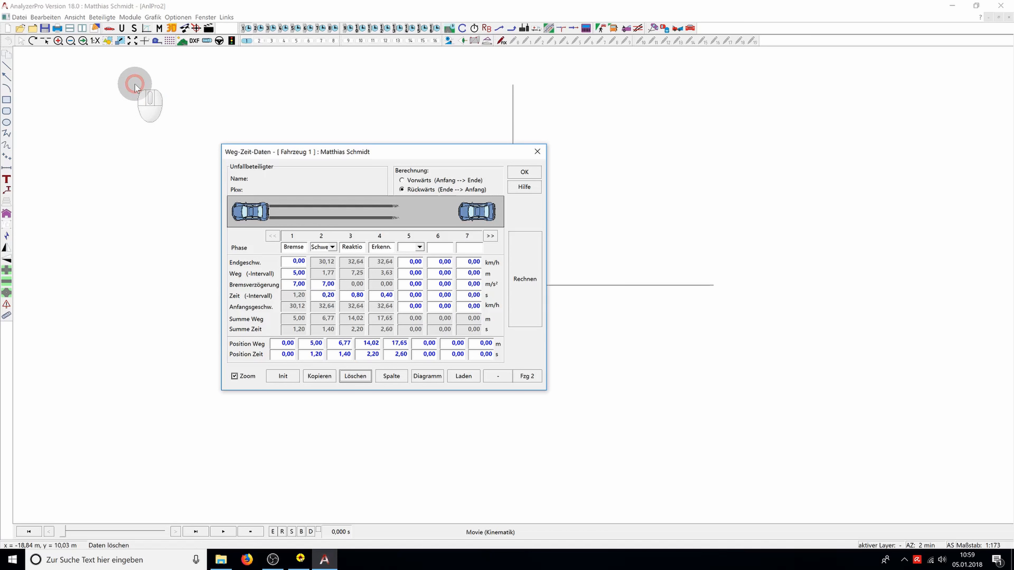